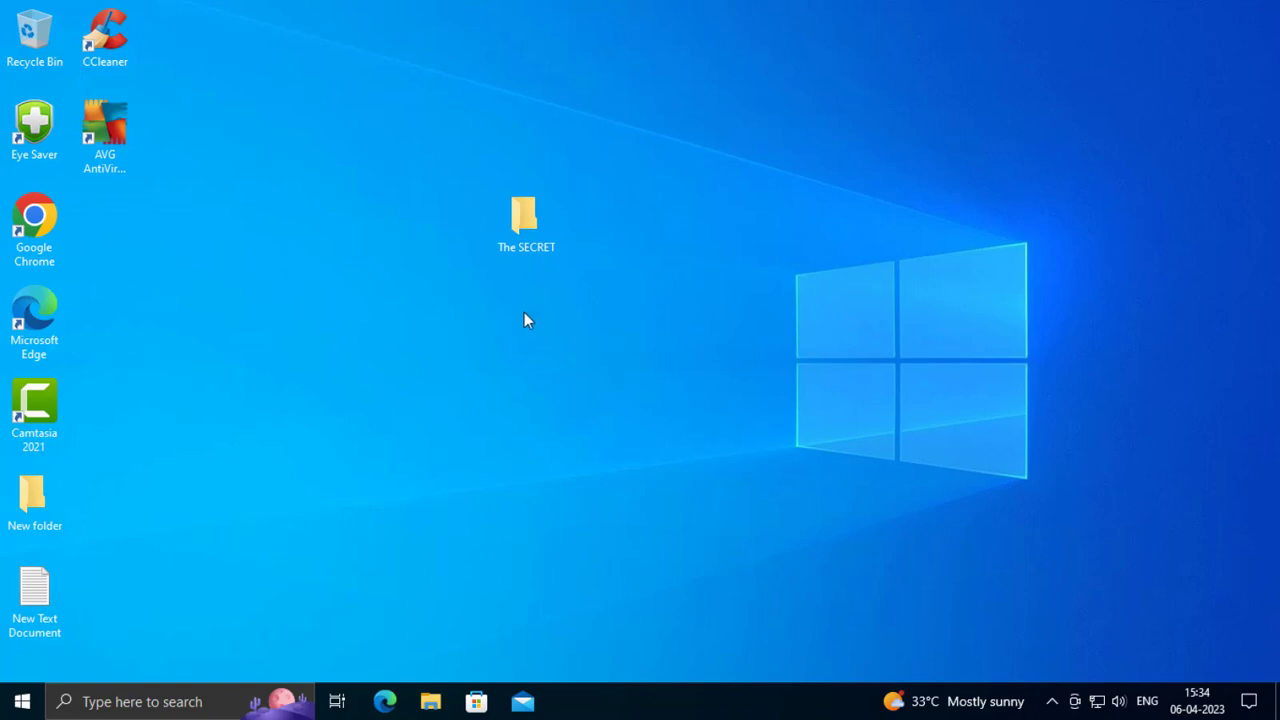
# Launch Chrome and clear browsing history, cookies and cached files for the All time range
pyautogui.doubleClick(44, 225)
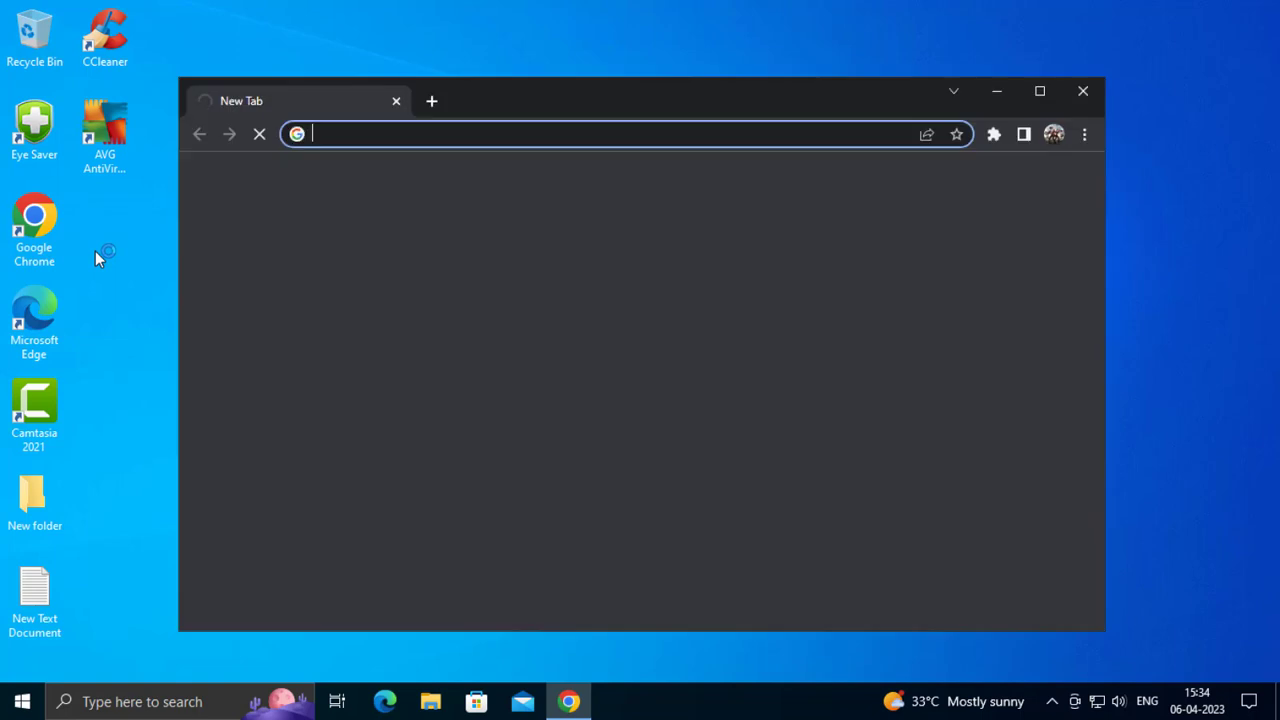
pyautogui.click(1084, 134)
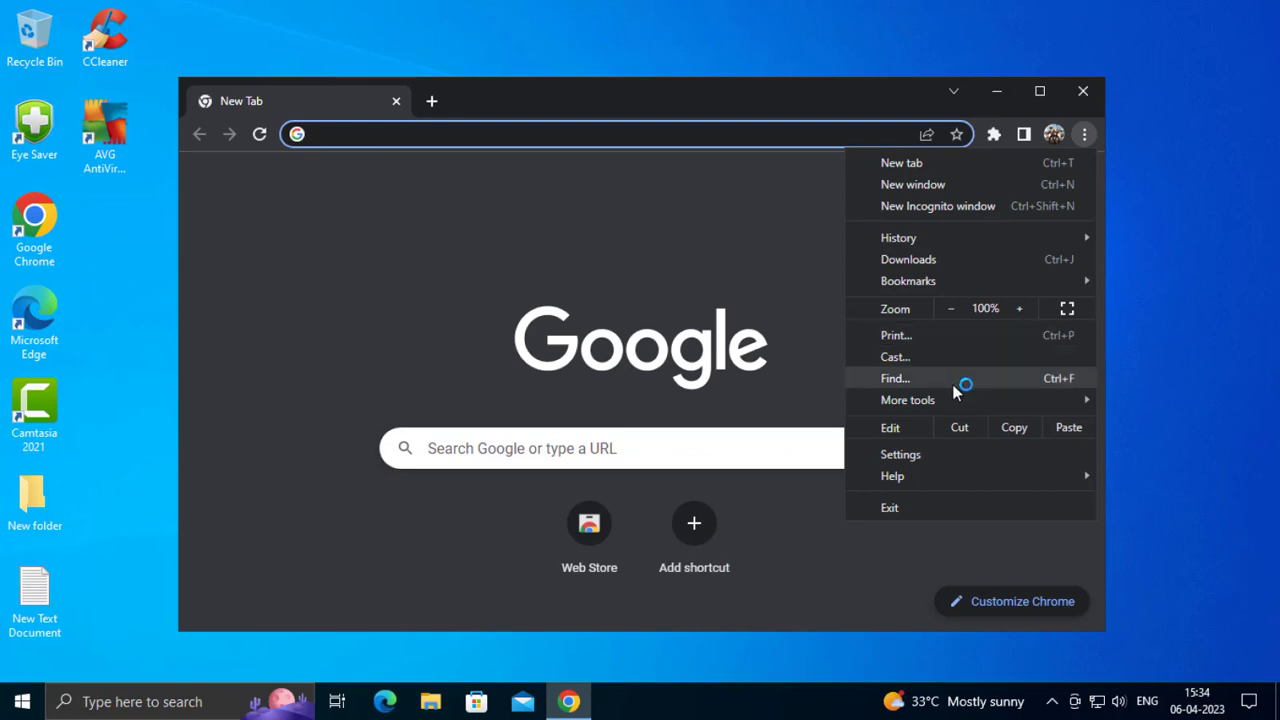
pyautogui.moveTo(945, 393)
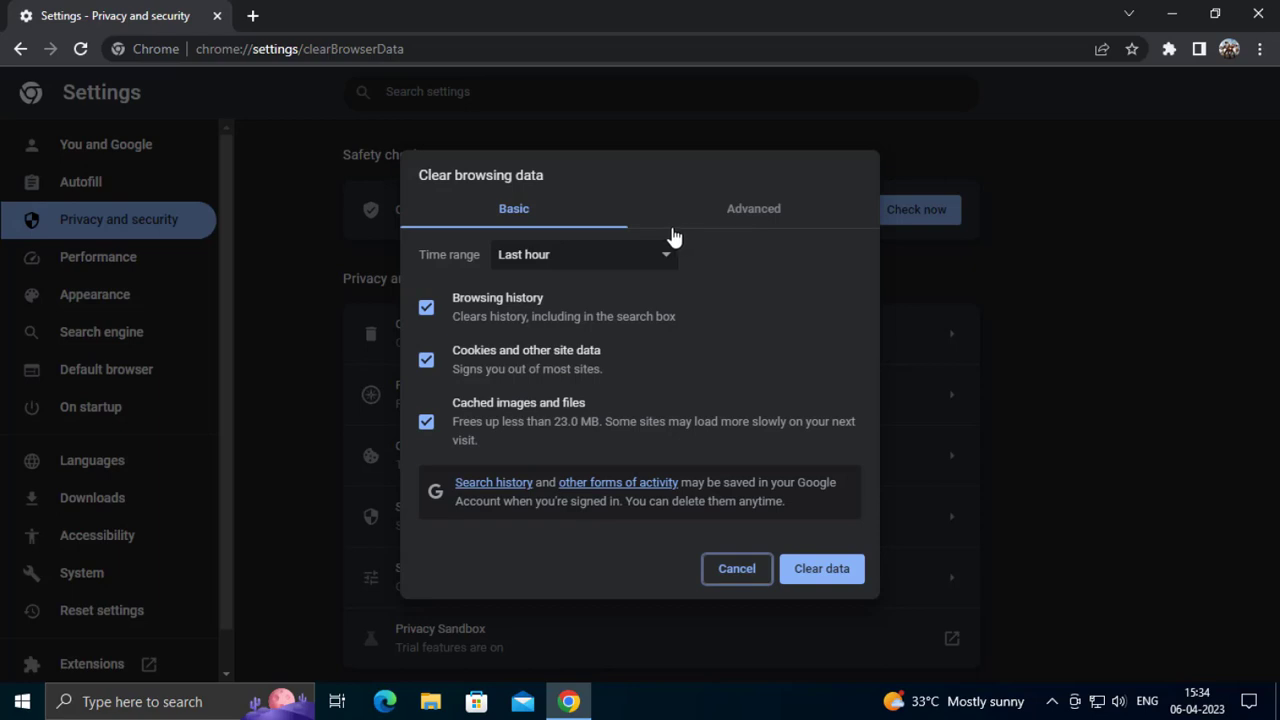
pyautogui.click(550, 258)
pyautogui.click(525, 341)
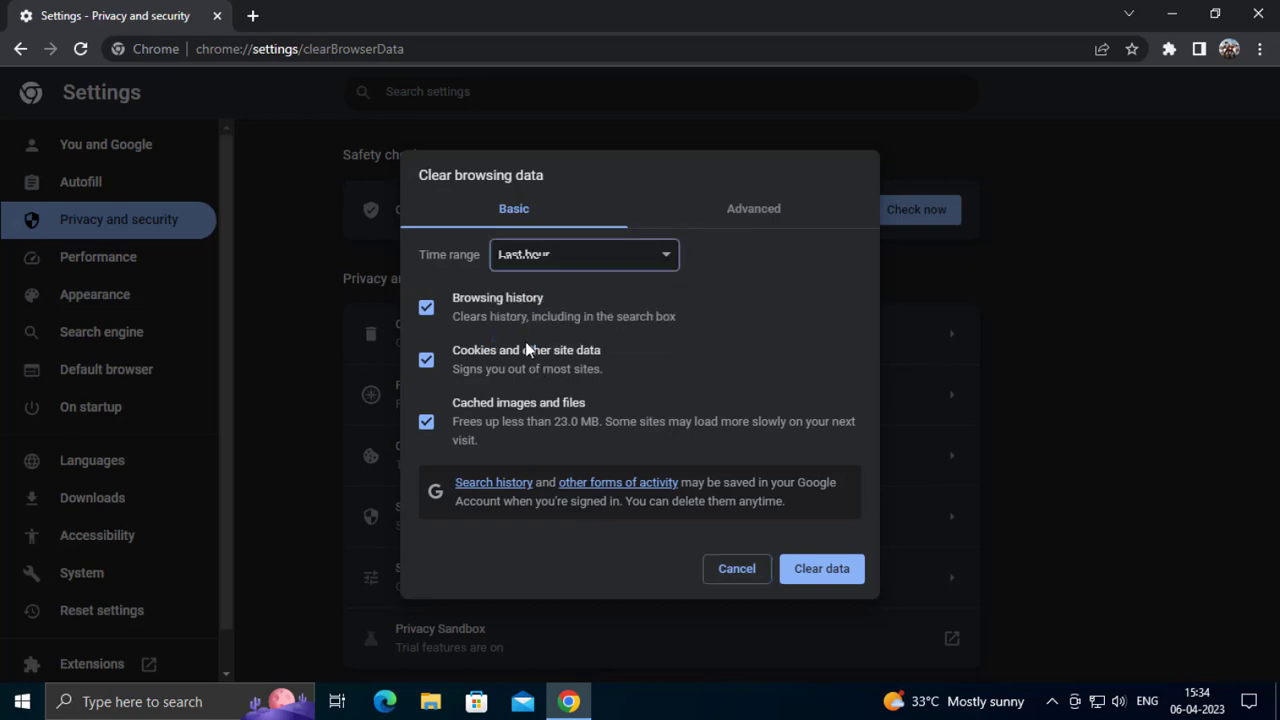
pyautogui.click(799, 565)
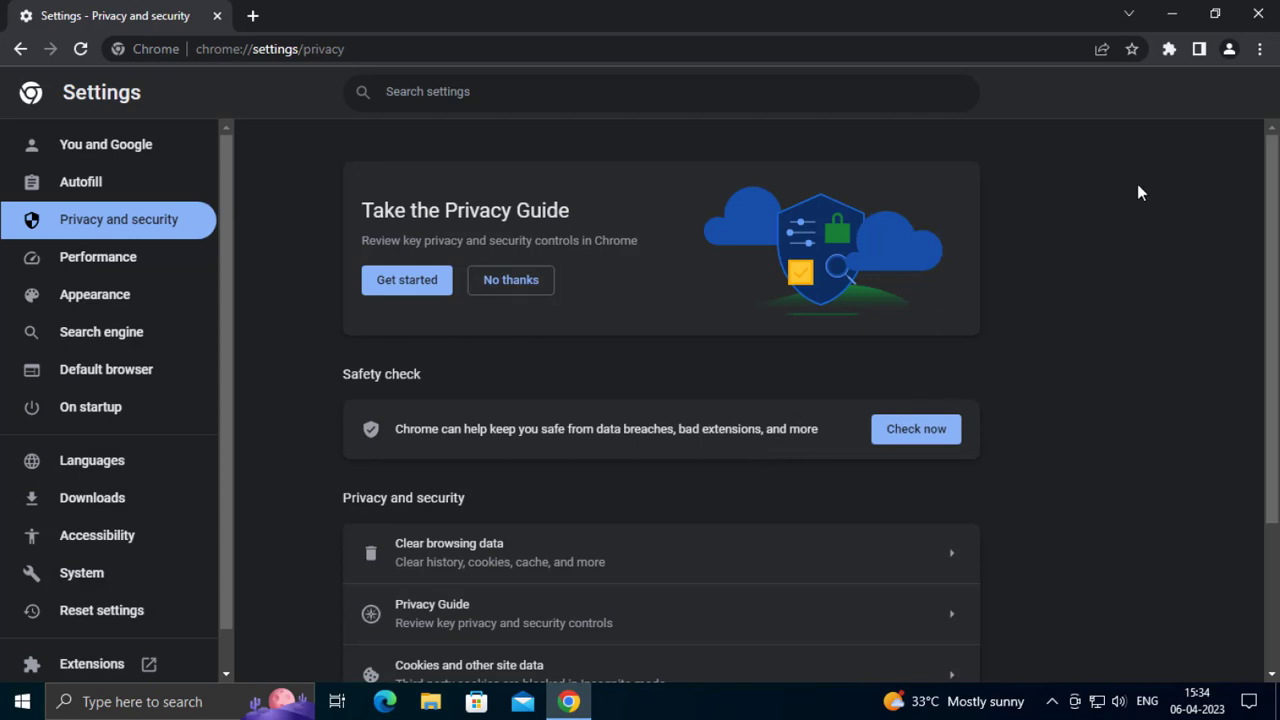
# Close Chrome and run ipconfig /flushdns in an administrator Command Prompt
pyautogui.click(1258, 14)
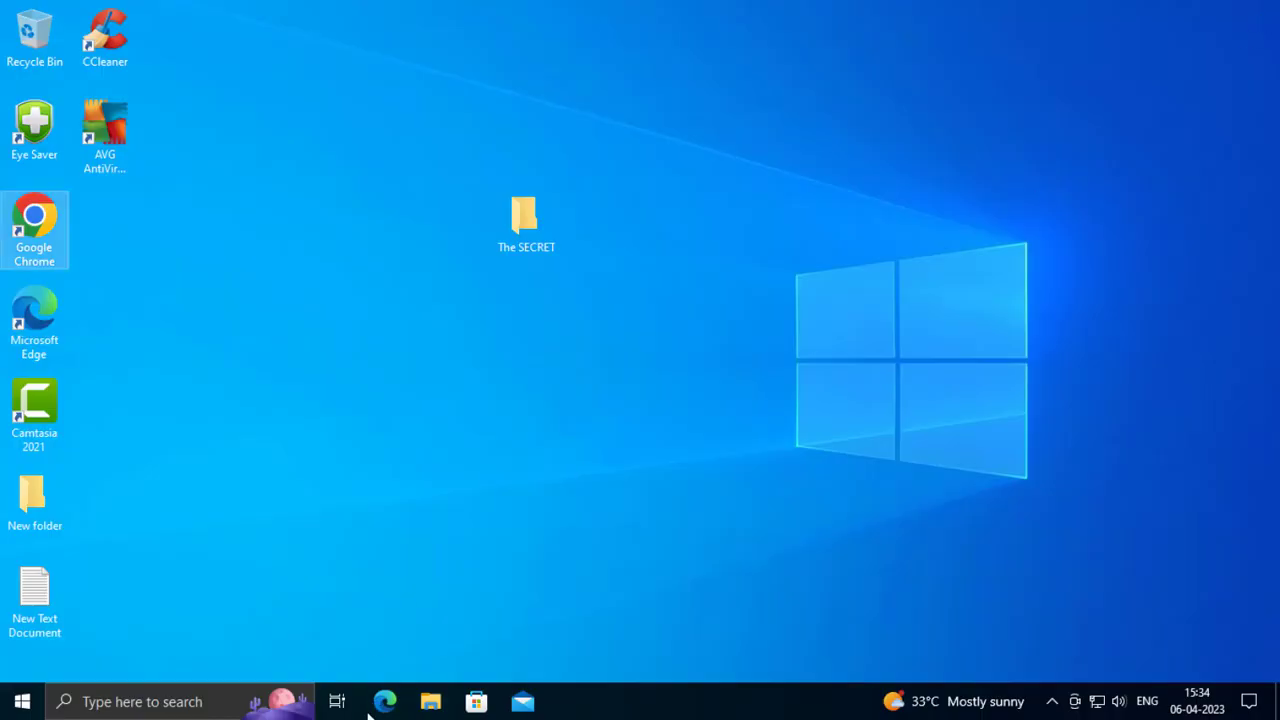
pyautogui.click(235, 700)
pyautogui.write('cmd')
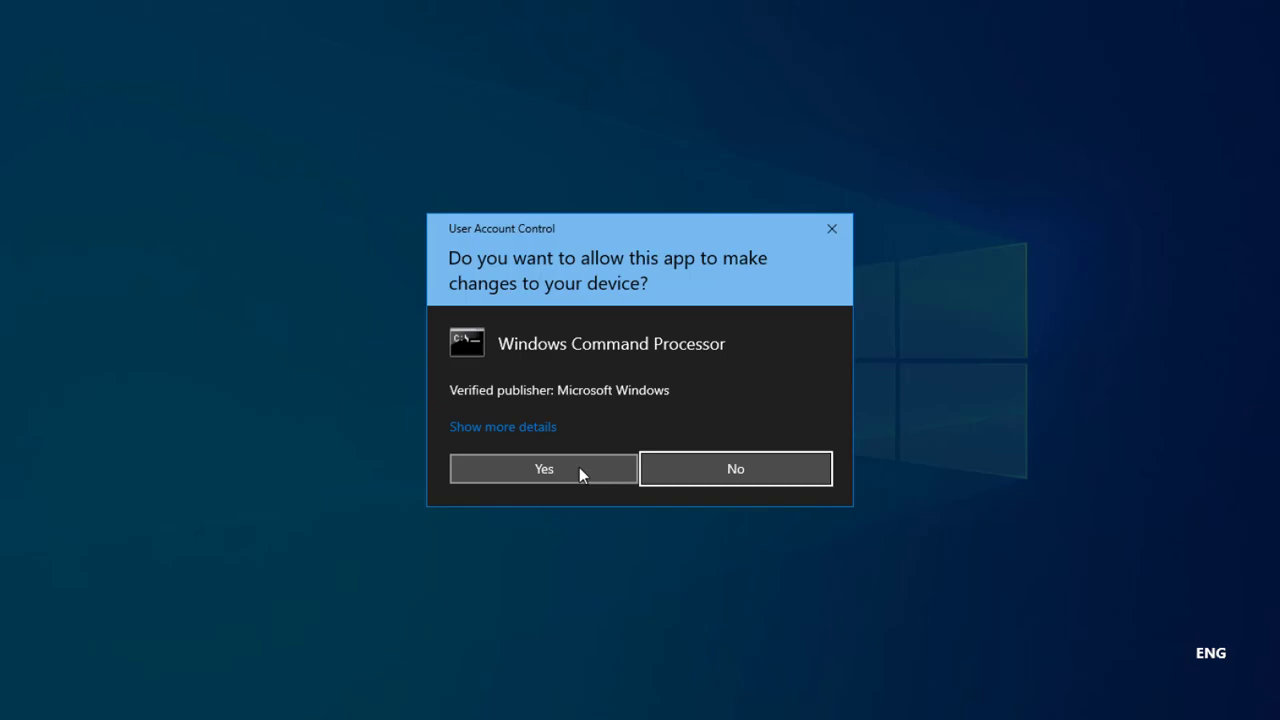
pyautogui.click(579, 467)
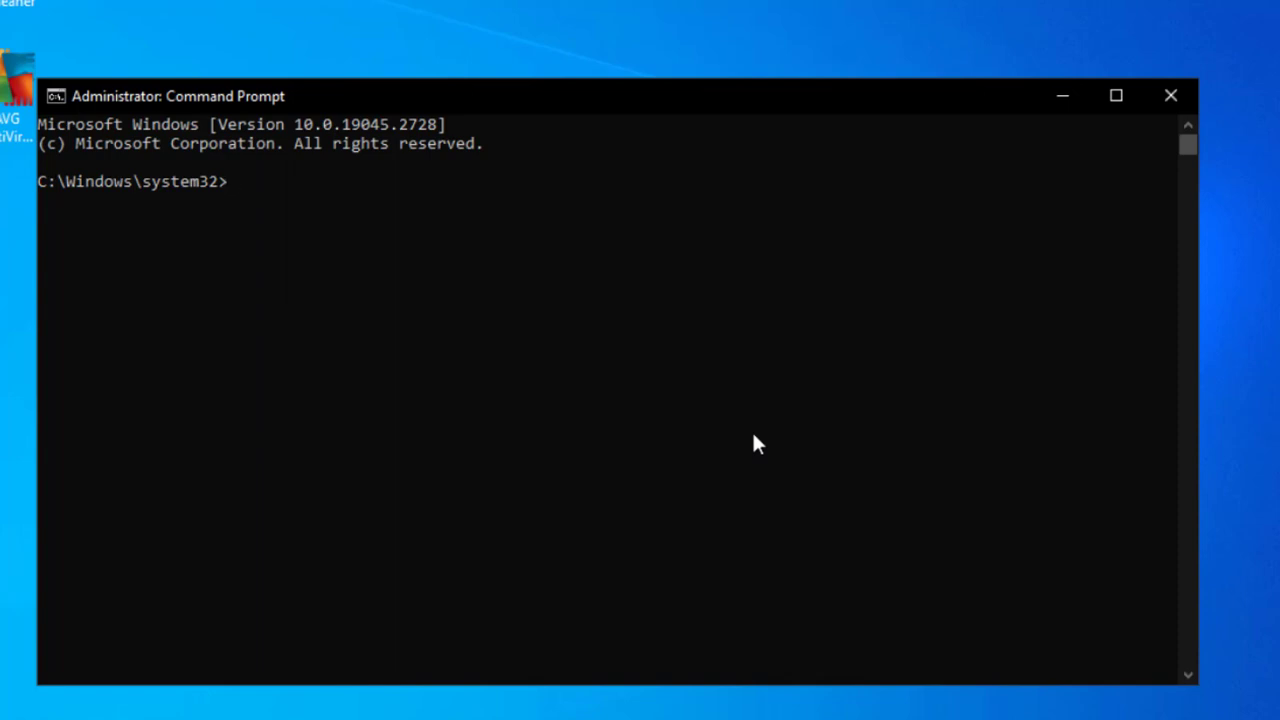
pyautogui.write('ipconfig /flush')
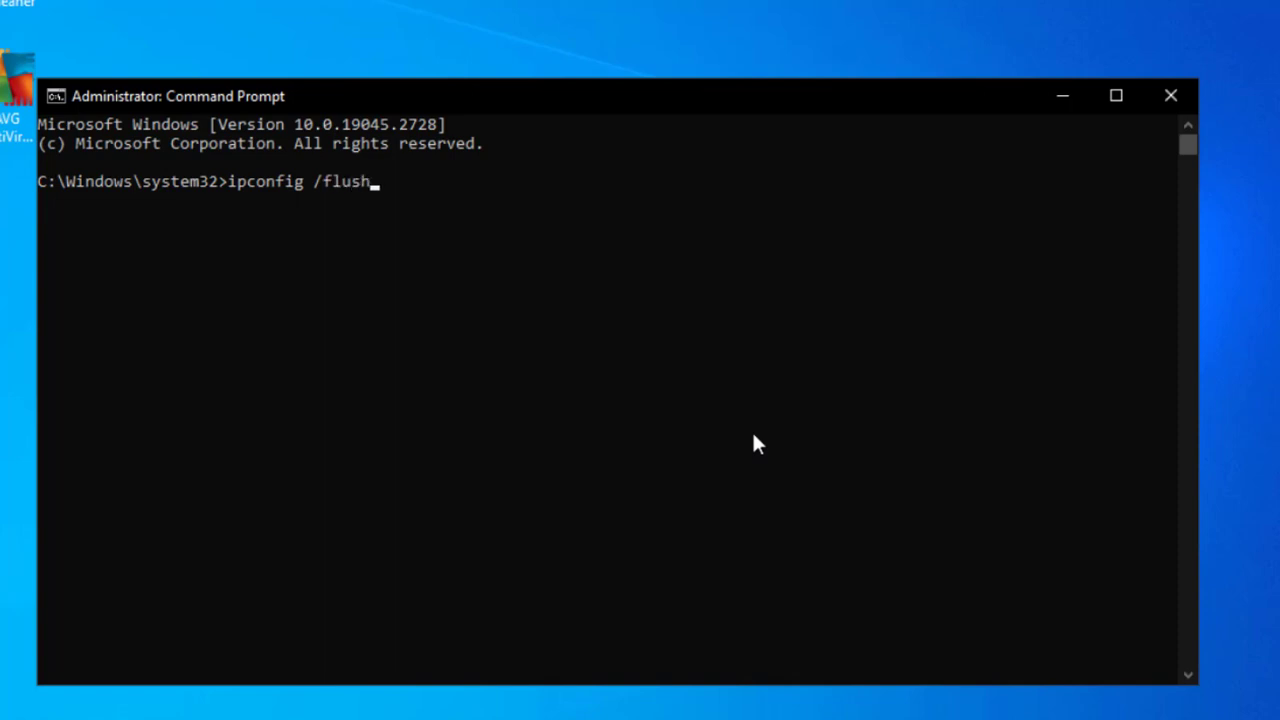
pyautogui.write('dns')
pyautogui.press('Return')
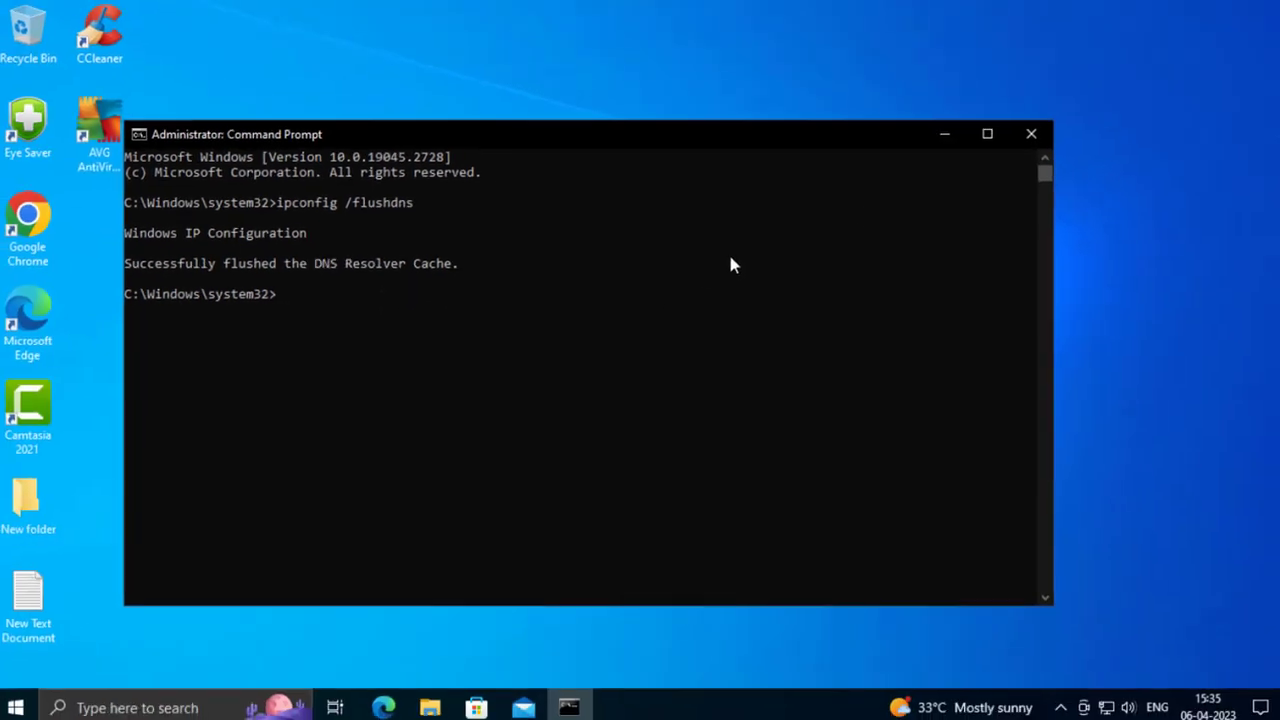
# Close the Command Prompt and refresh the desktop
pyautogui.click(1015, 140)
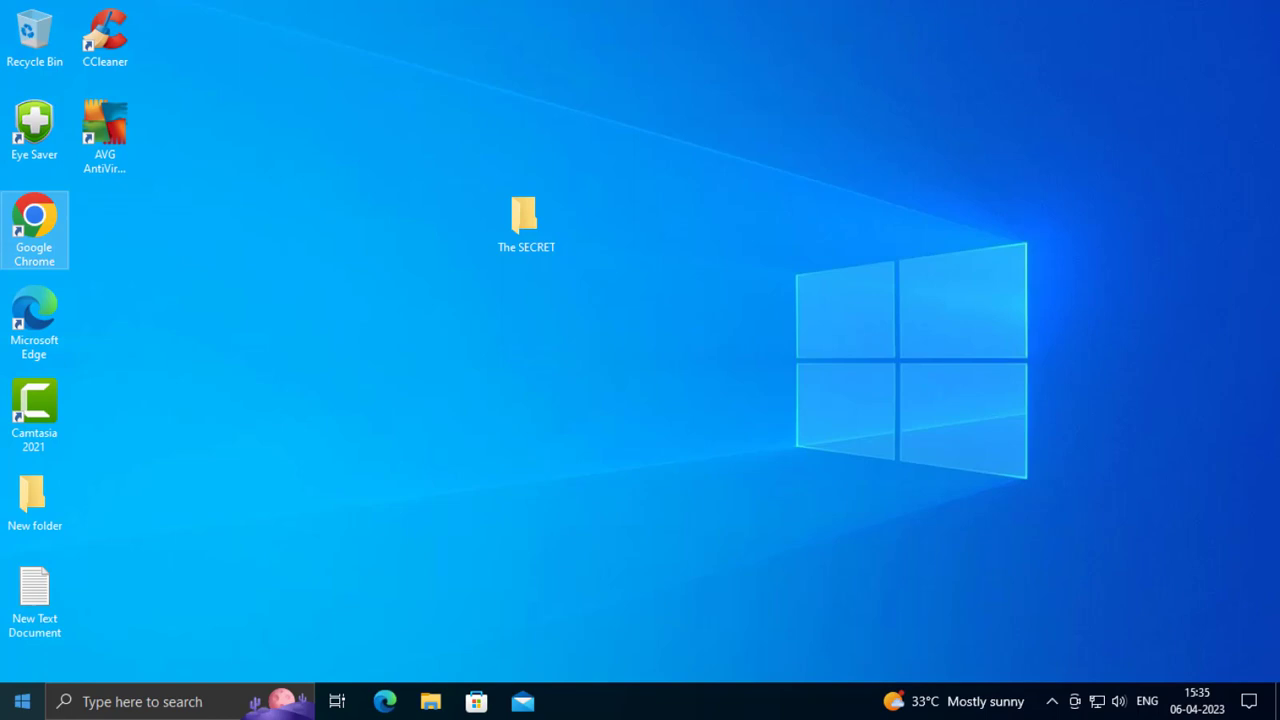
pyautogui.click(5, 708)
pyautogui.click(5, 708)
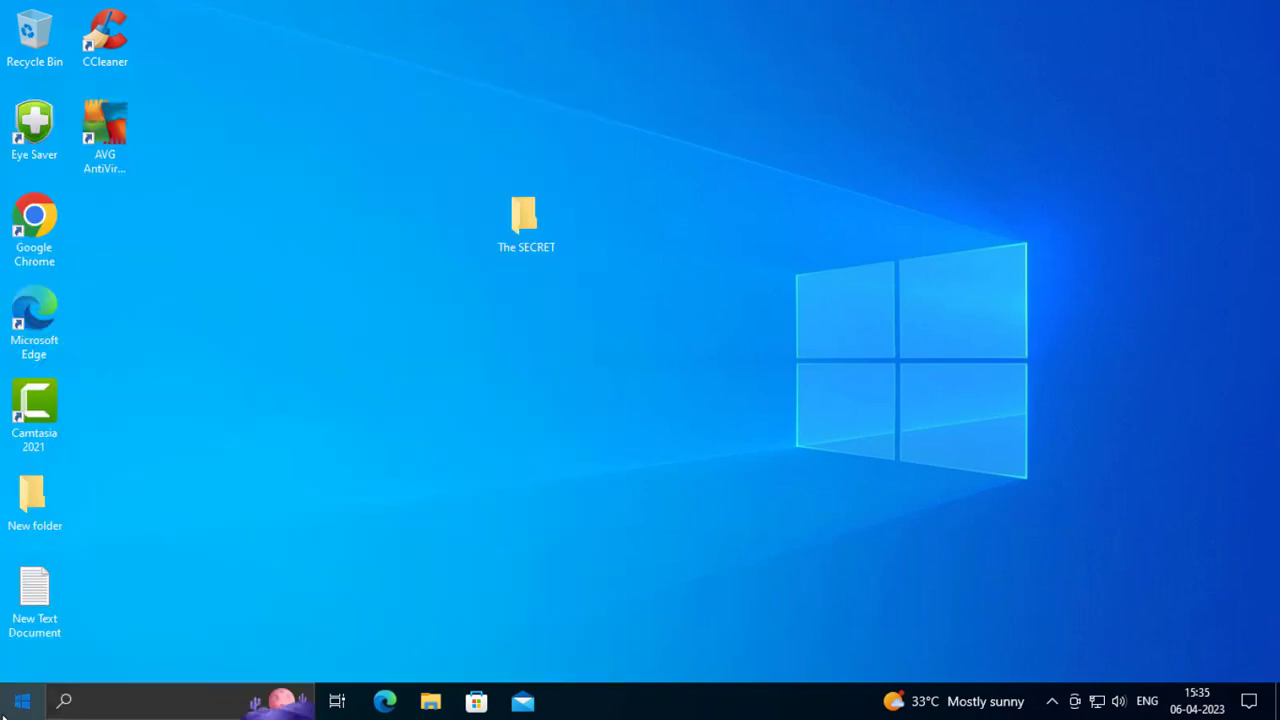
pyautogui.rightClick(459, 356)
pyautogui.click(494, 411)
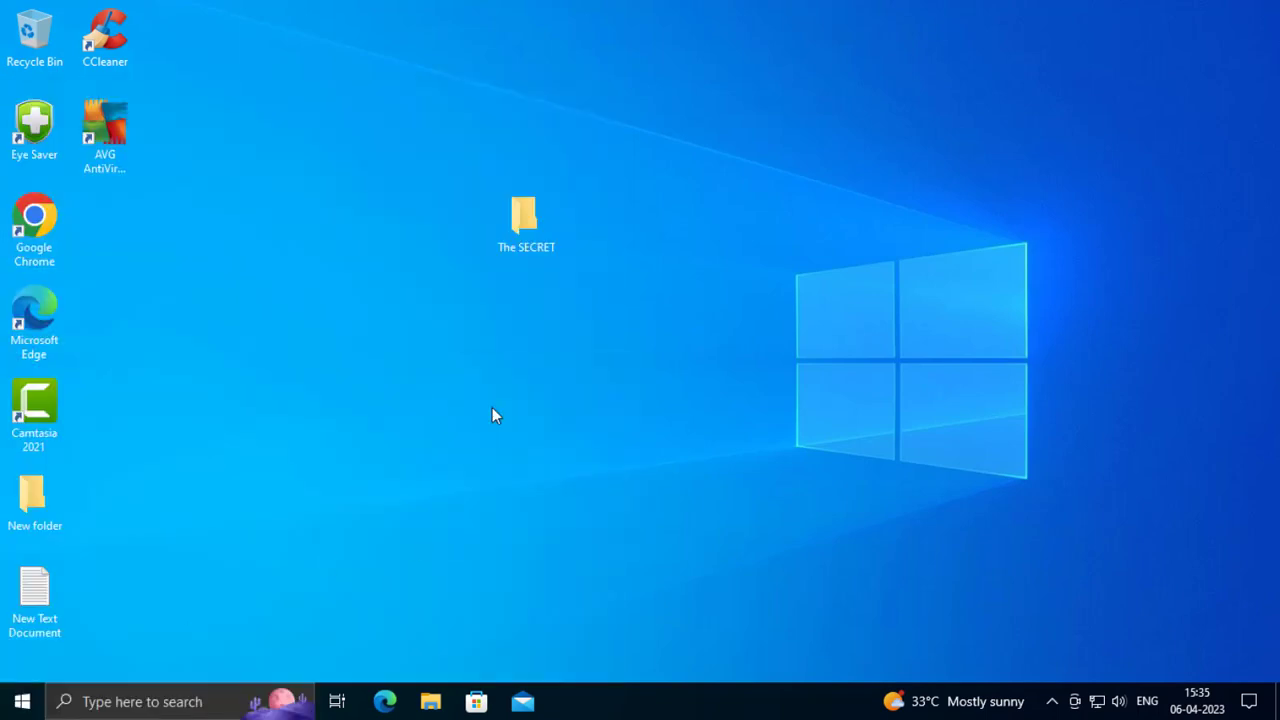
# Open Control Panel in Category view, maximized, and go to Network and Sharing Center
pyautogui.click(203, 697)
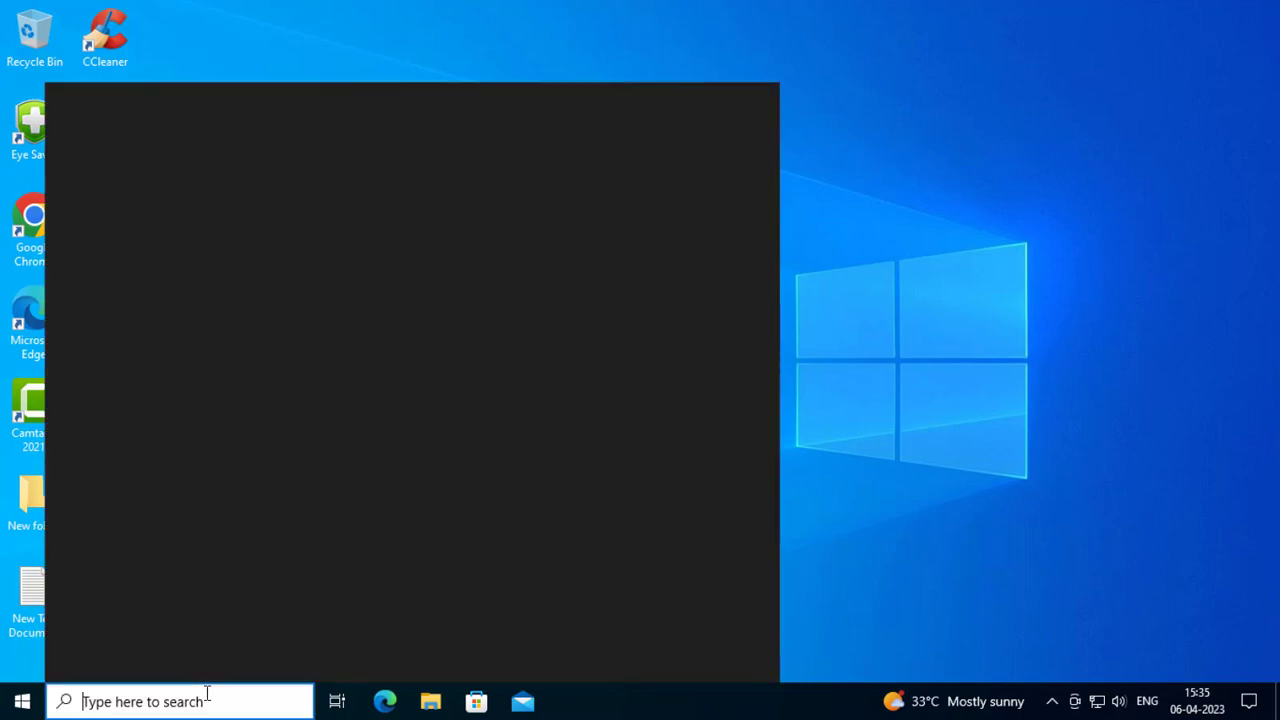
pyautogui.write('co')
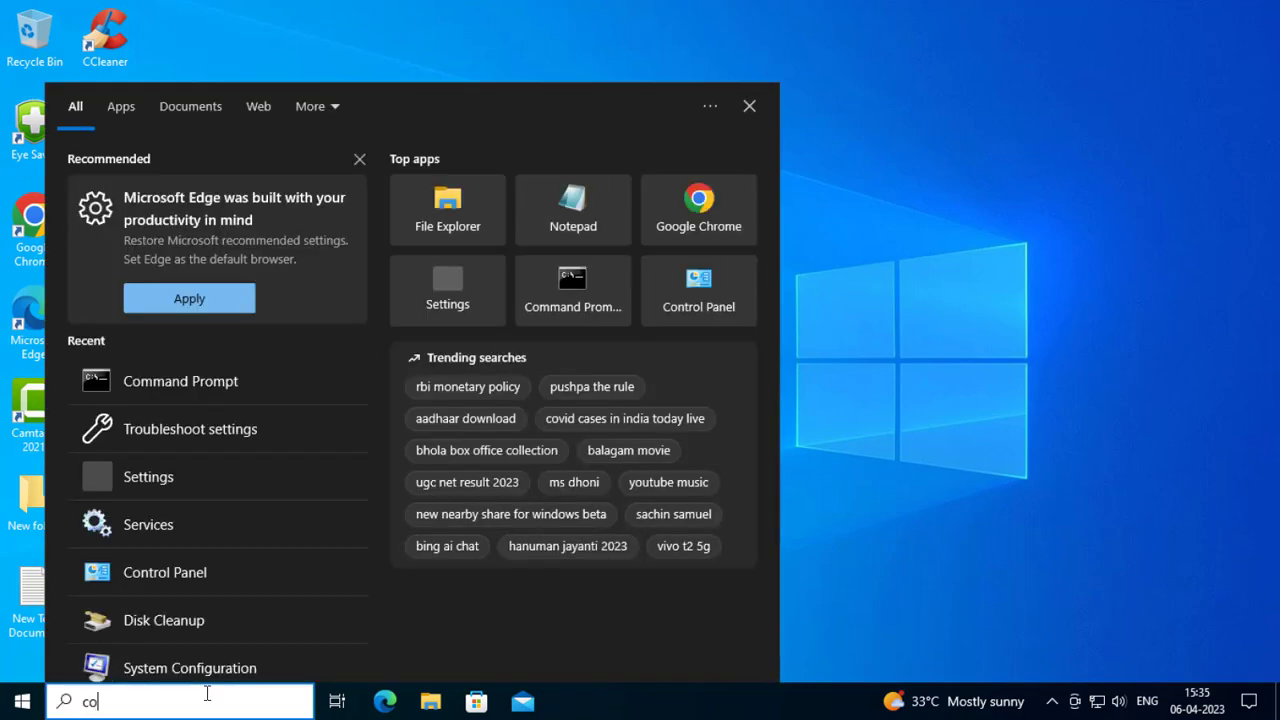
pyautogui.write('n')
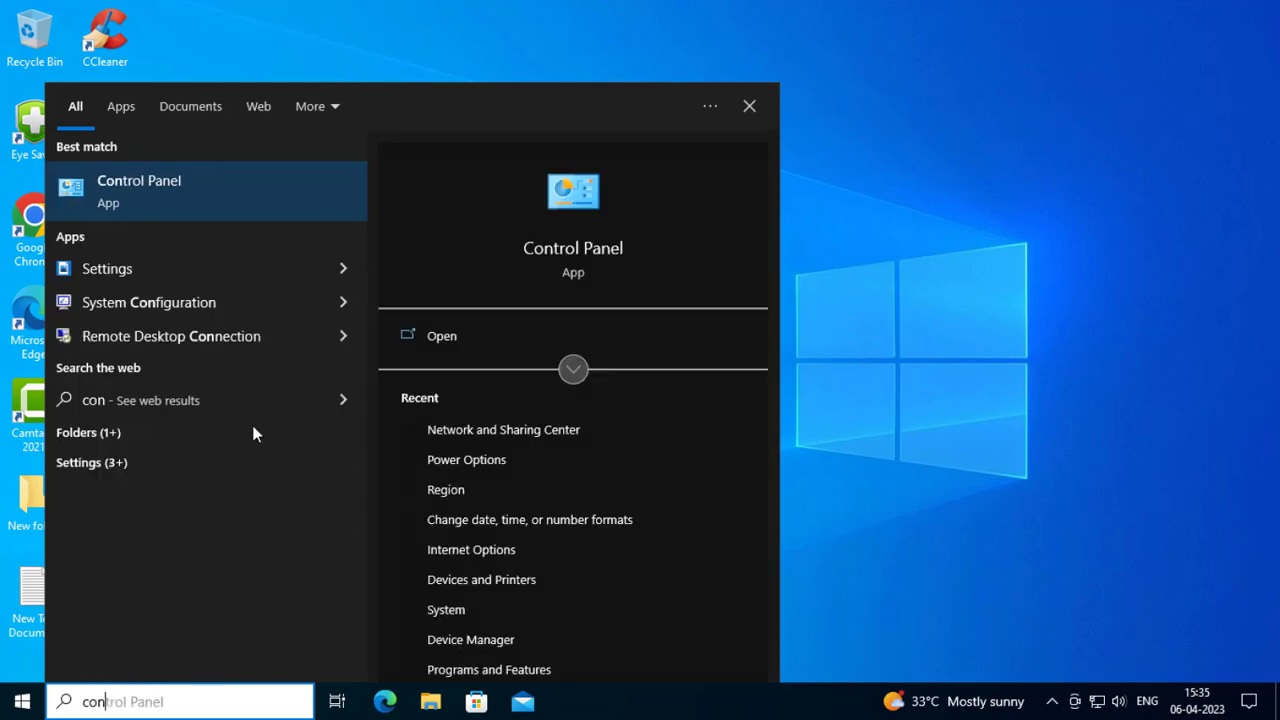
pyautogui.click(421, 338)
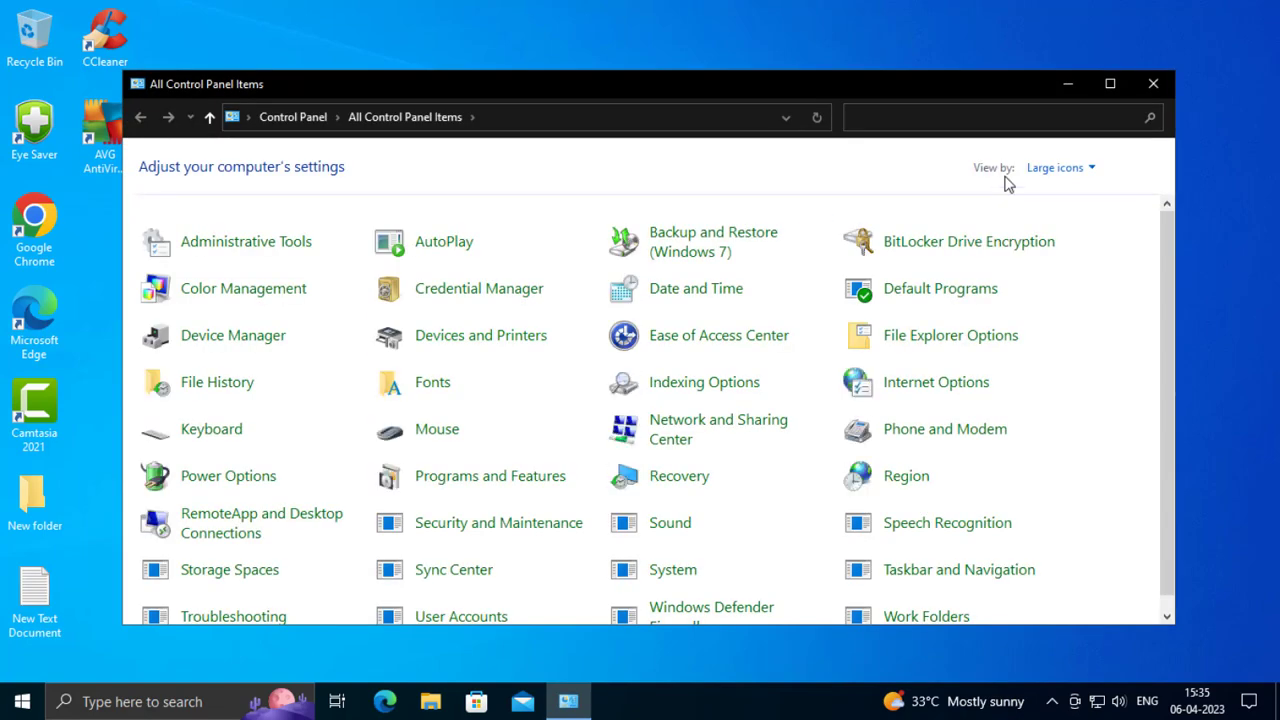
pyautogui.click(1058, 167)
pyautogui.click(1036, 192)
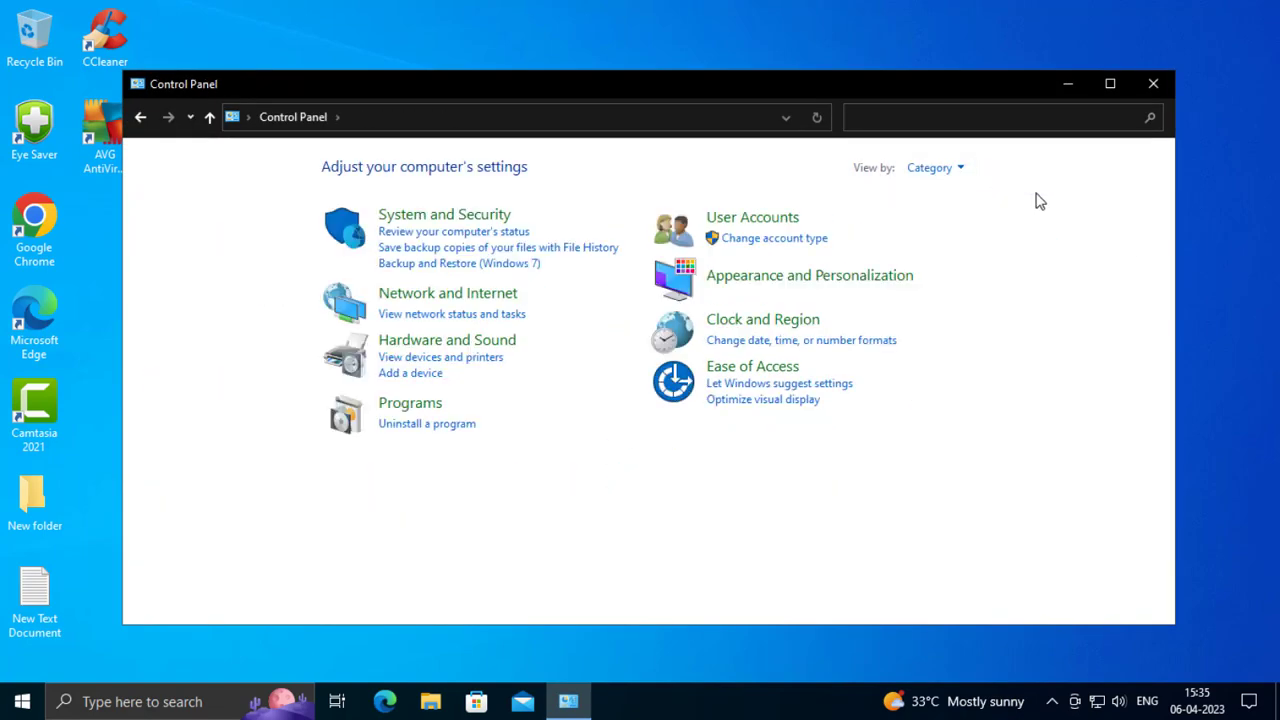
pyautogui.click(1118, 85)
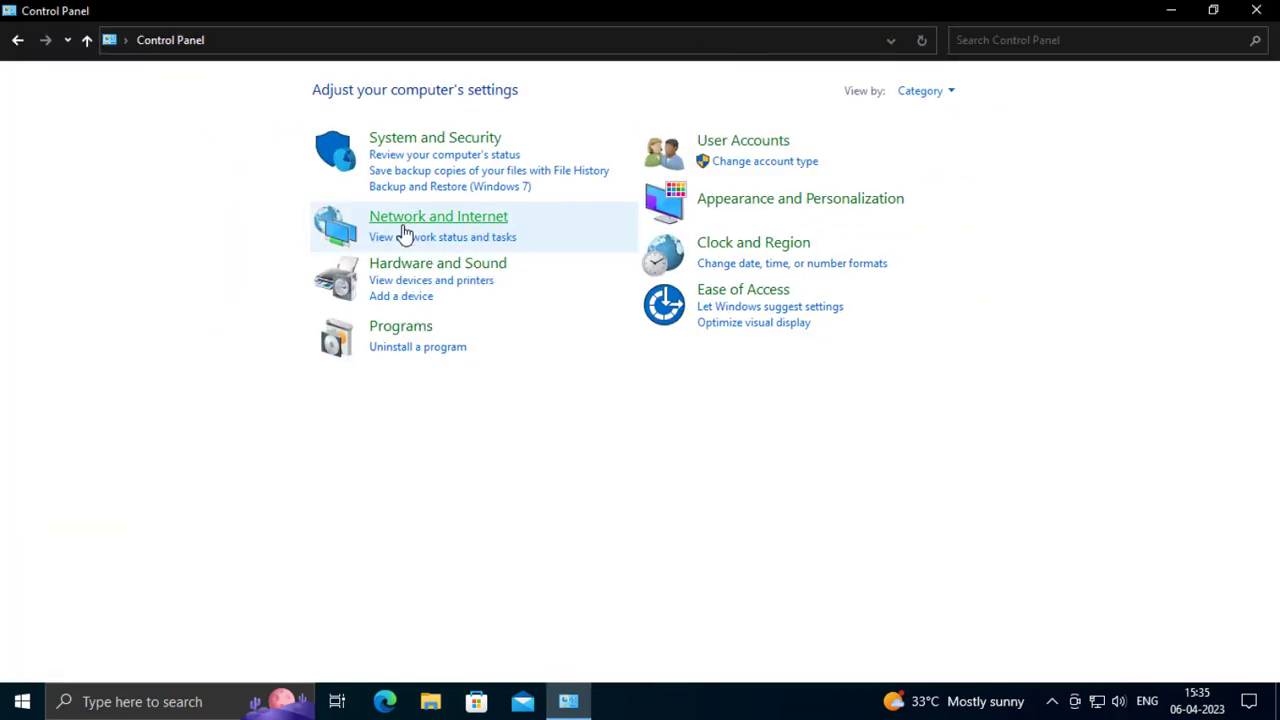
pyautogui.click(403, 220)
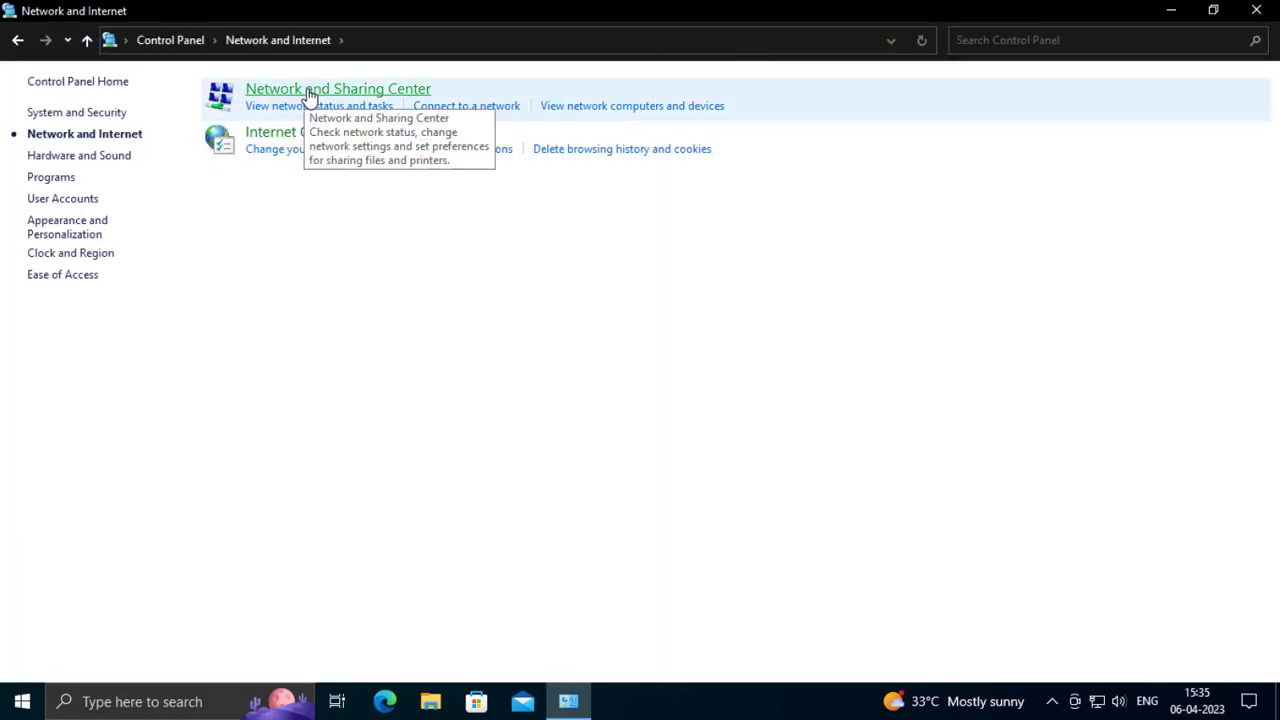
pyautogui.click(310, 90)
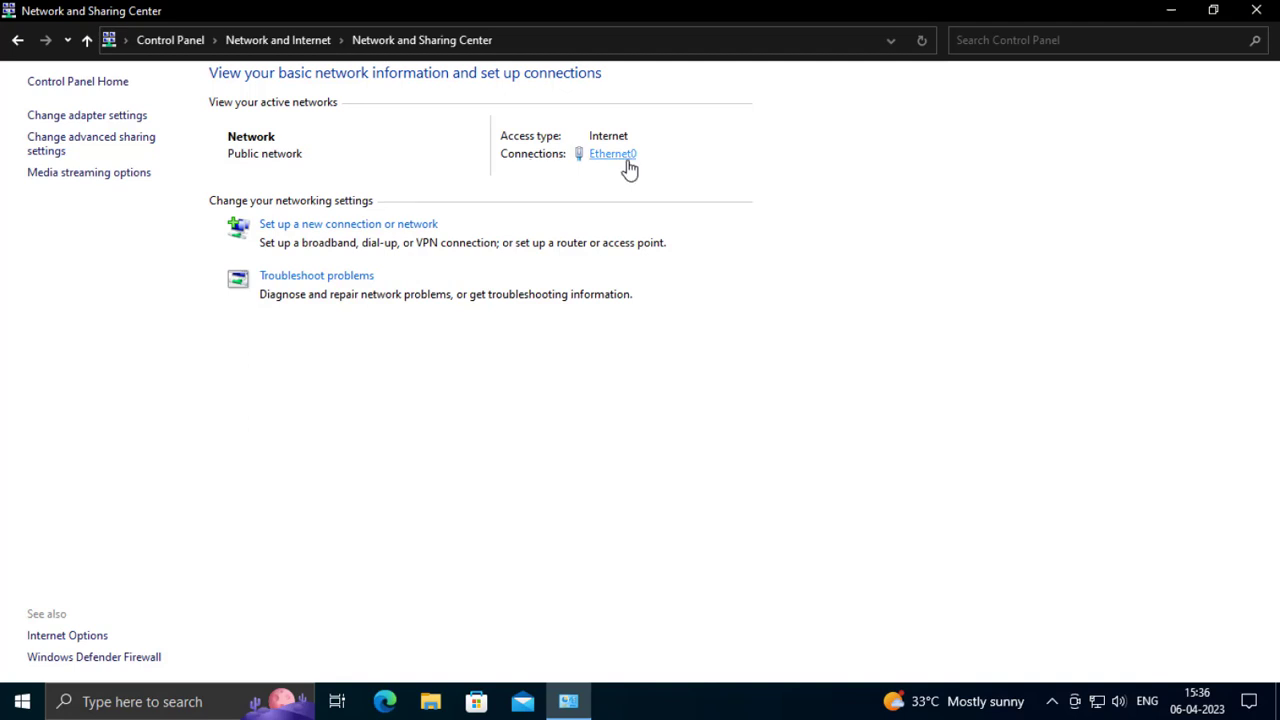
# Open Ethernet0's Properties and its Internet Protocol Version 4 (TCP/IPv4) properties dialog
pyautogui.click(609, 154)
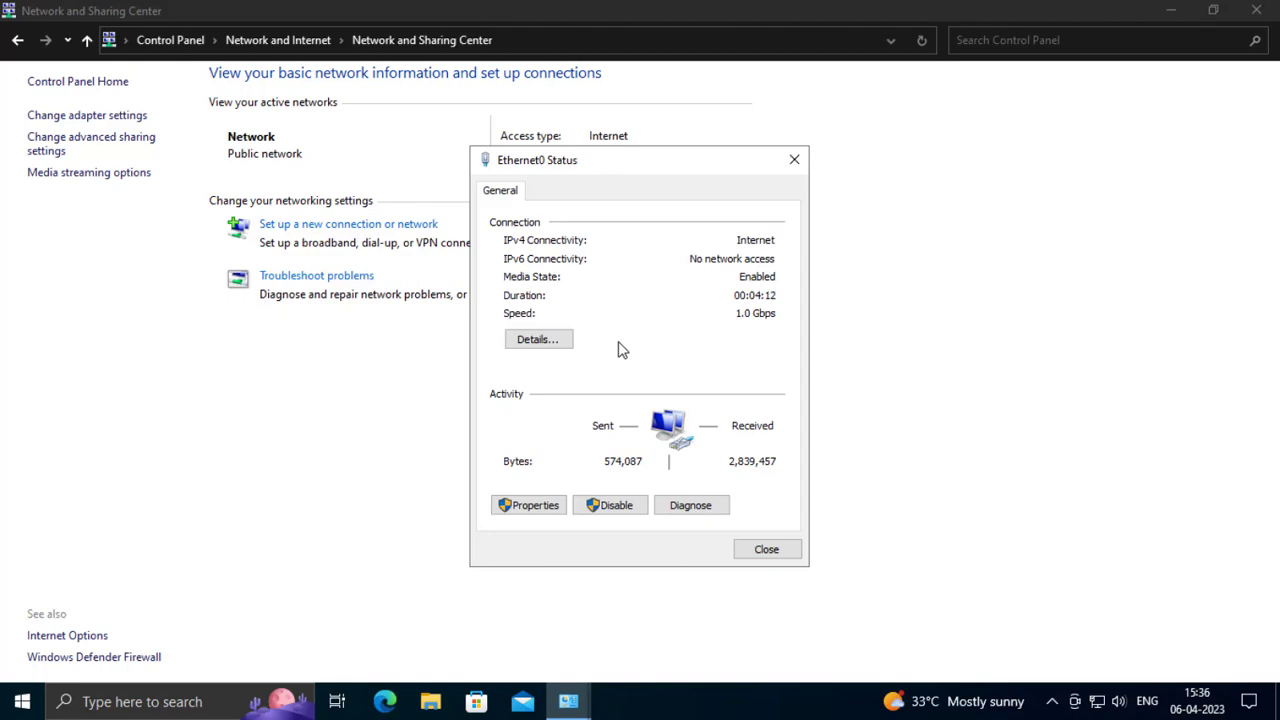
pyautogui.click(549, 516)
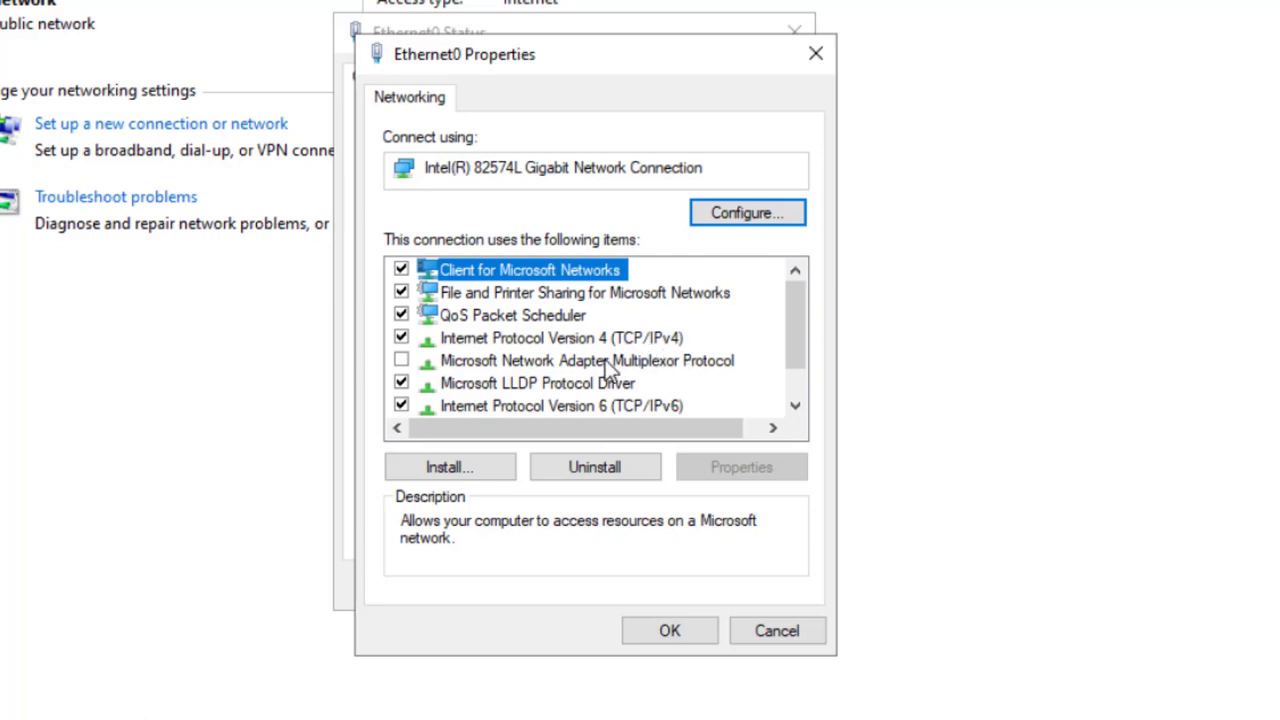
pyautogui.click(562, 340)
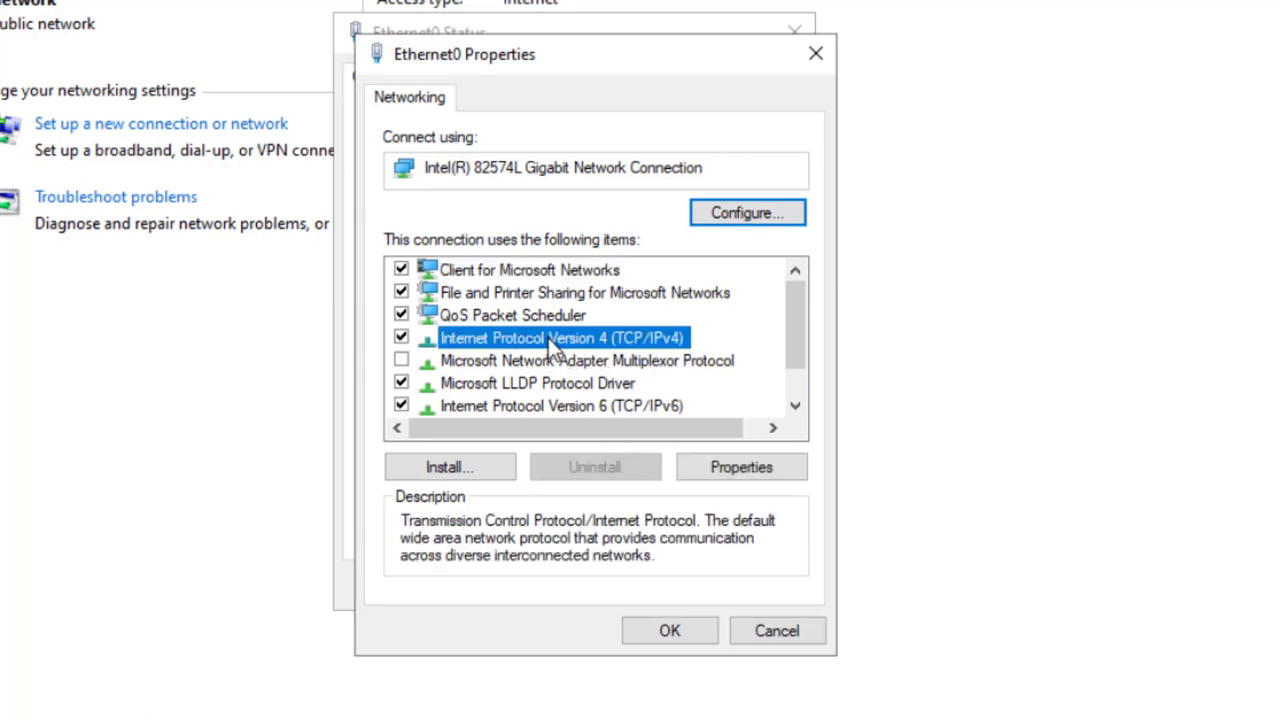
pyautogui.click(710, 466)
pyautogui.moveTo(661, 170); pyautogui.dragTo(617, 23)
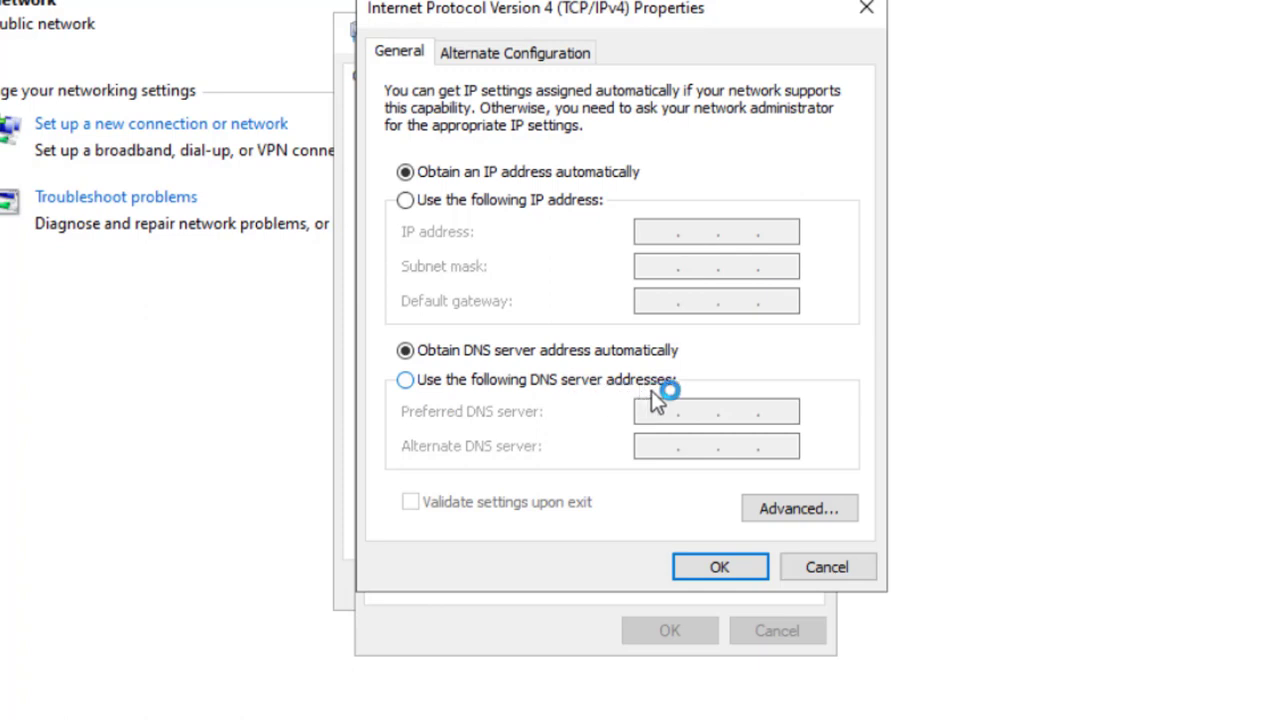
# Set Ethernet0's DNS servers manually to 8.8.8.8 preferred and 8.8.4.4 alternate, and confirm
pyautogui.click(406, 382)
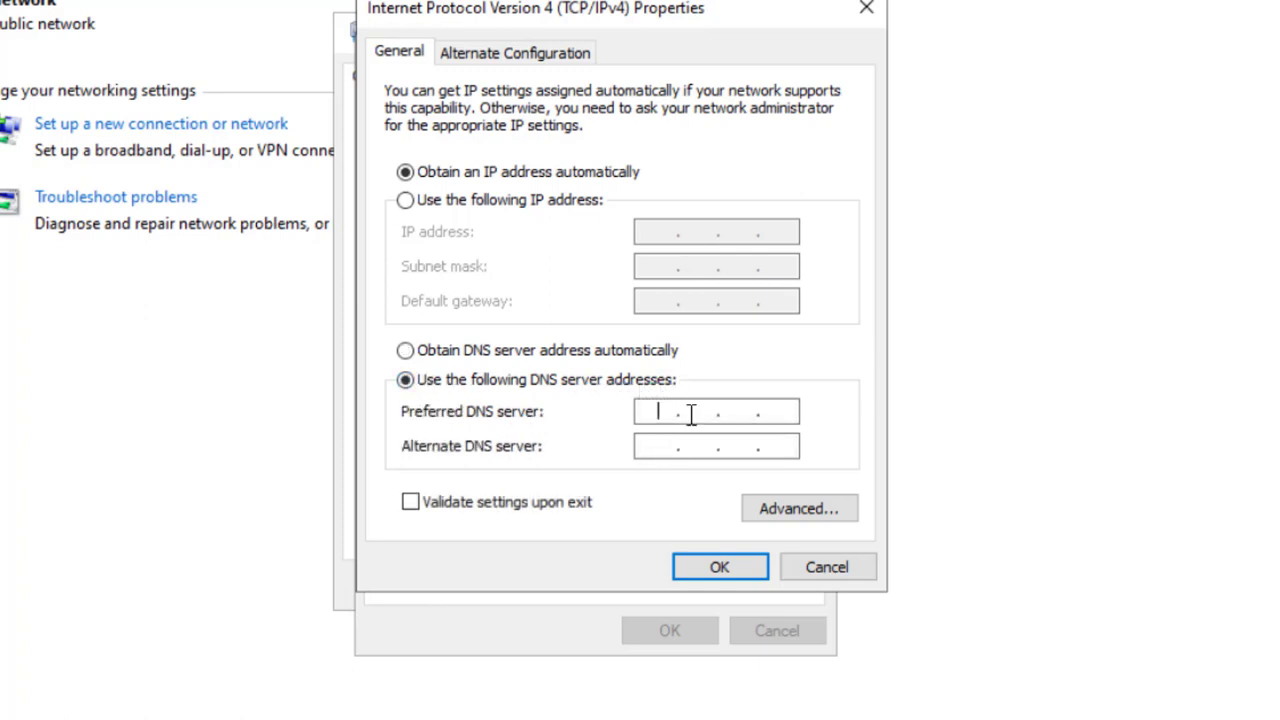
pyautogui.write('8...')
pyautogui.click(702, 416)
pyautogui.write('8 . .')
pyautogui.click(738, 413)
pyautogui.write('8.')
pyautogui.click(768, 412)
pyautogui.write('8')
pyautogui.click(652, 446)
pyautogui.write('8')
pyautogui.write('8.4.4')
pyautogui.click(684, 567)
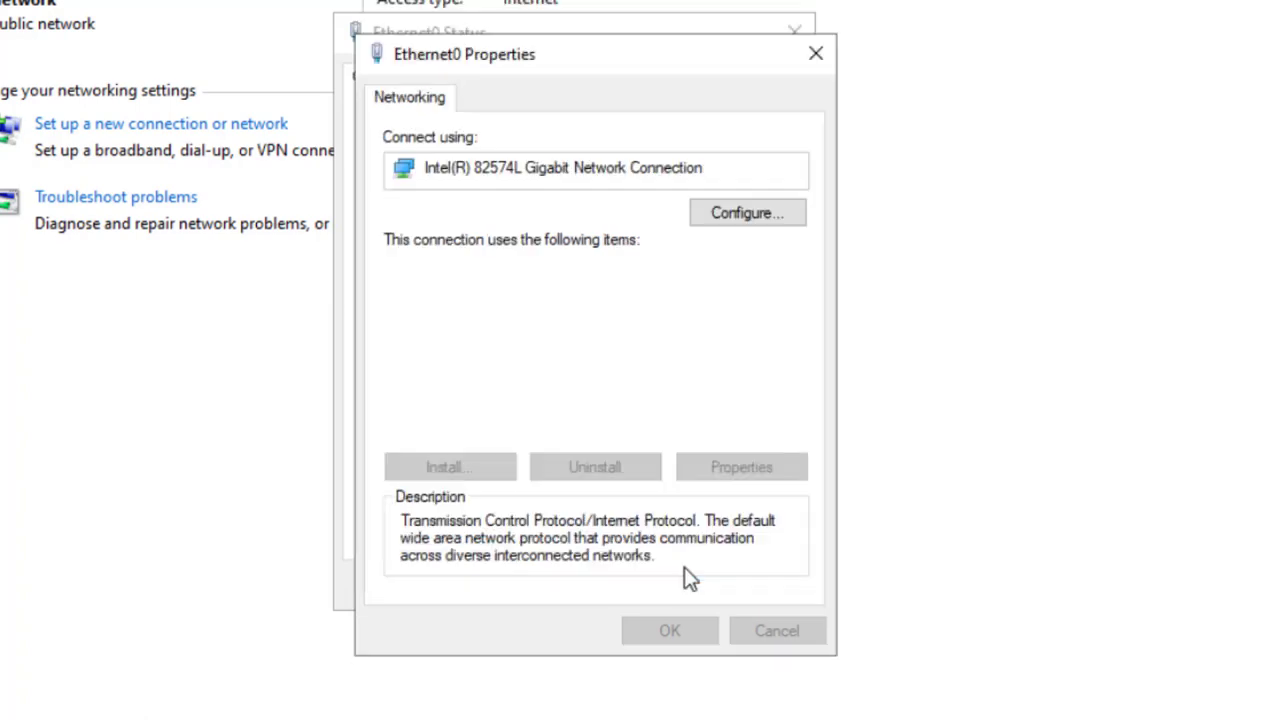
# Close the Ethernet0 windows and Control Panel, then show the Start menu's power options
pyautogui.click(816, 54)
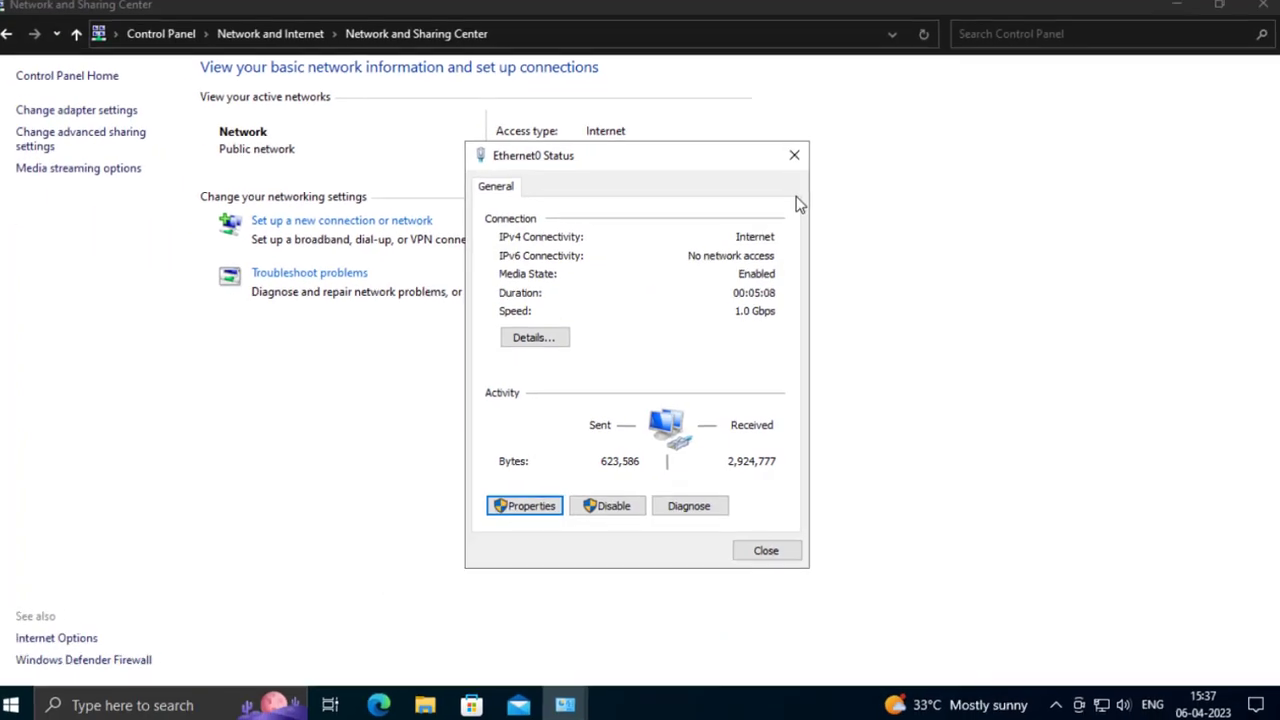
pyautogui.click(794, 32)
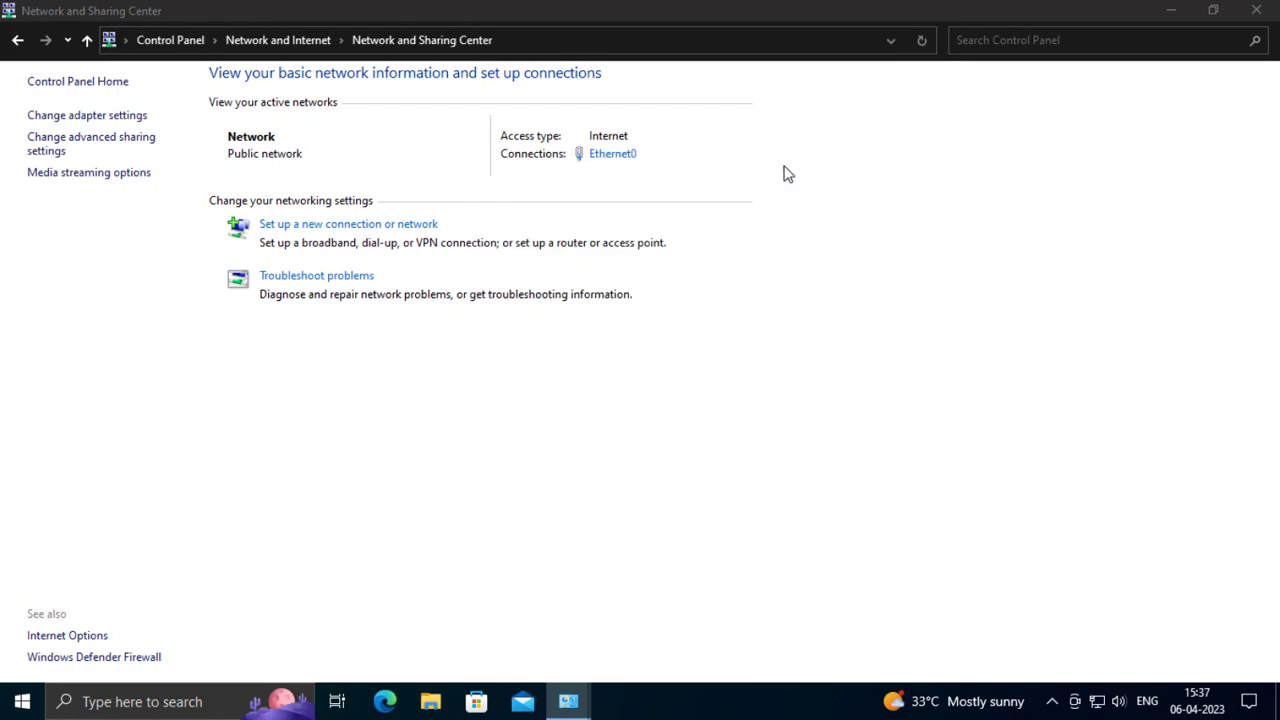
pyautogui.click(1256, 10)
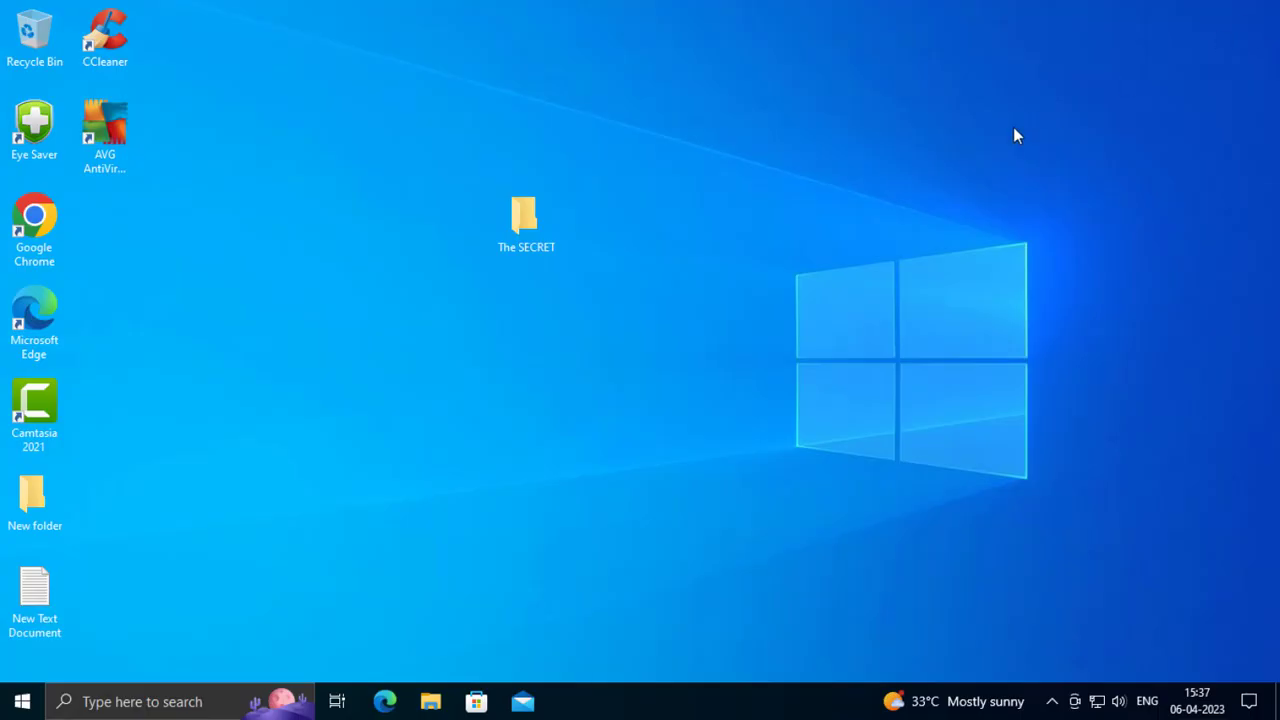
pyautogui.click(22, 702)
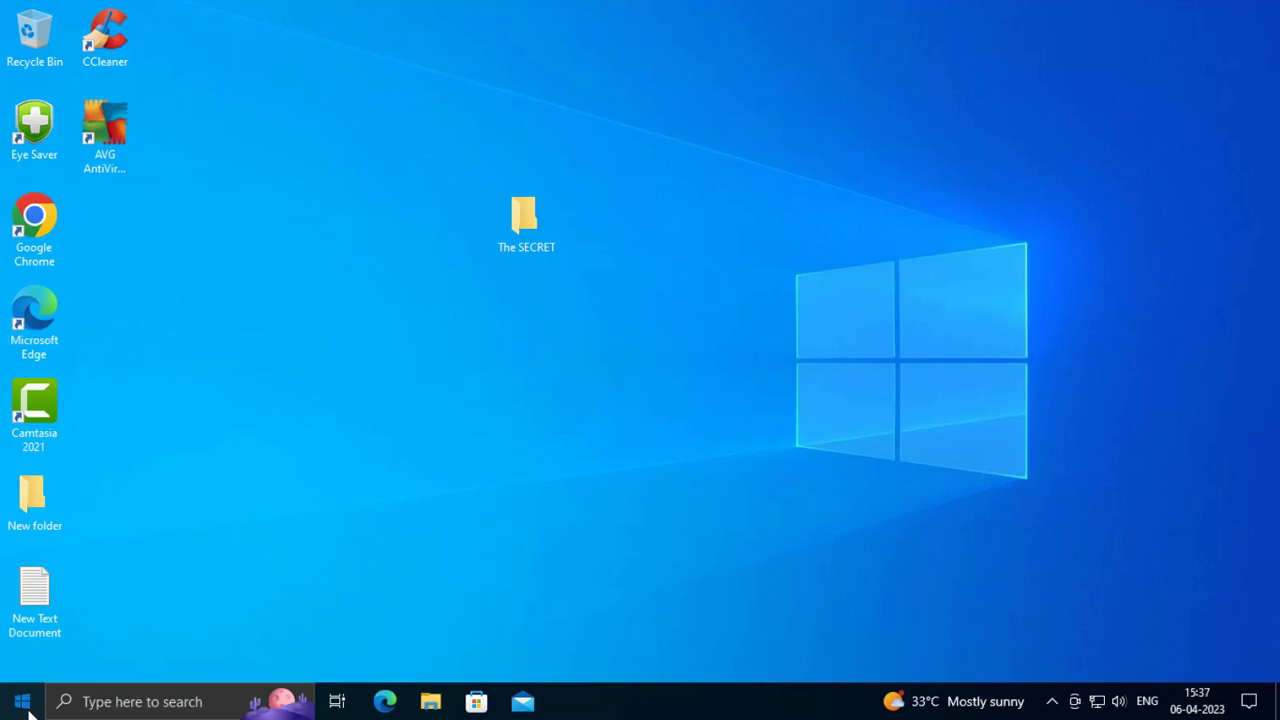
pyautogui.click(23, 660)
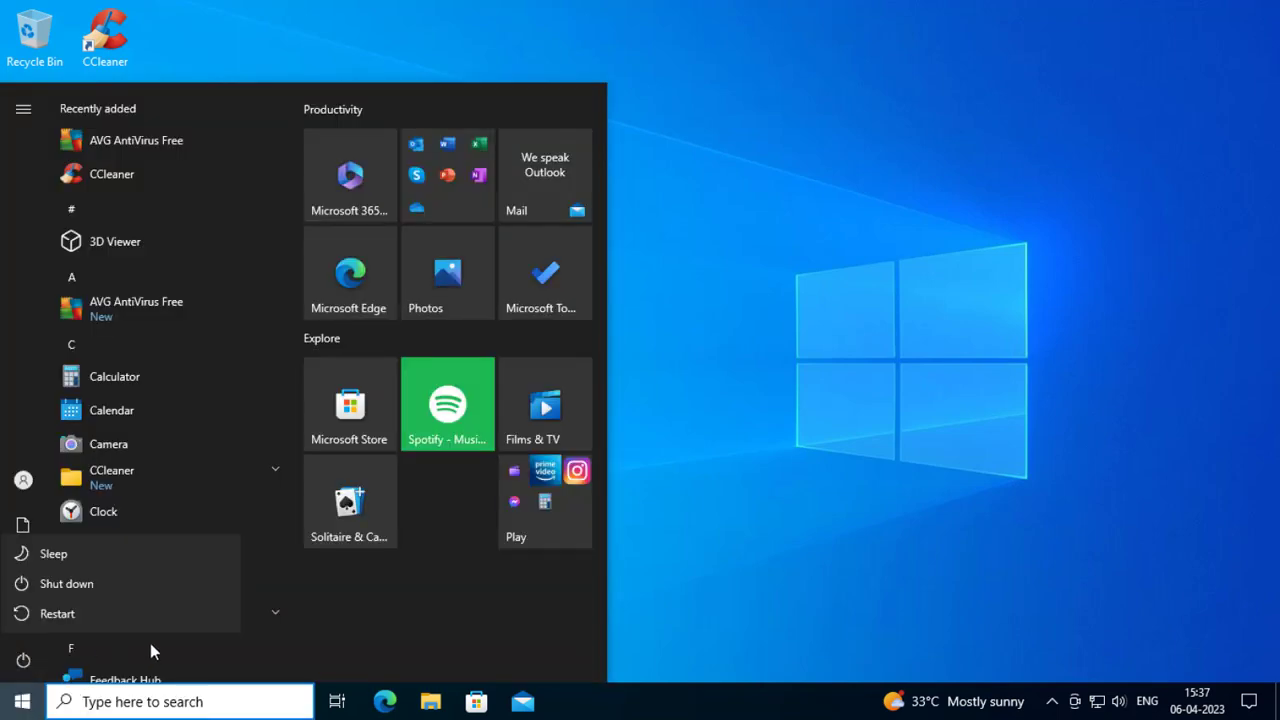